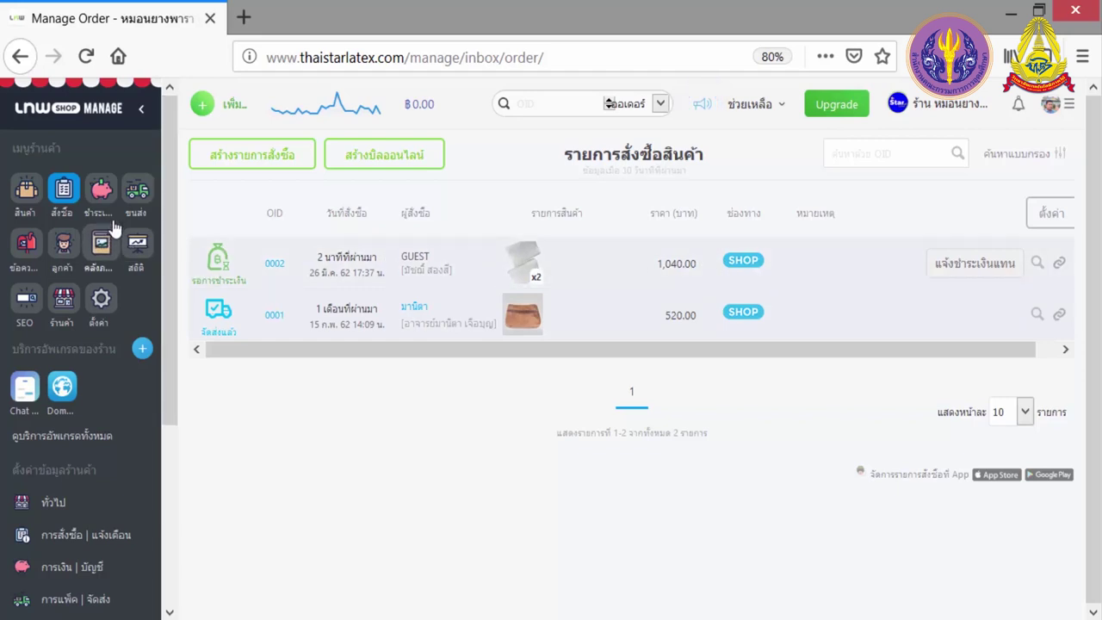
Look over the shop's shipping list and its payment notification list.
left_click(134, 194)
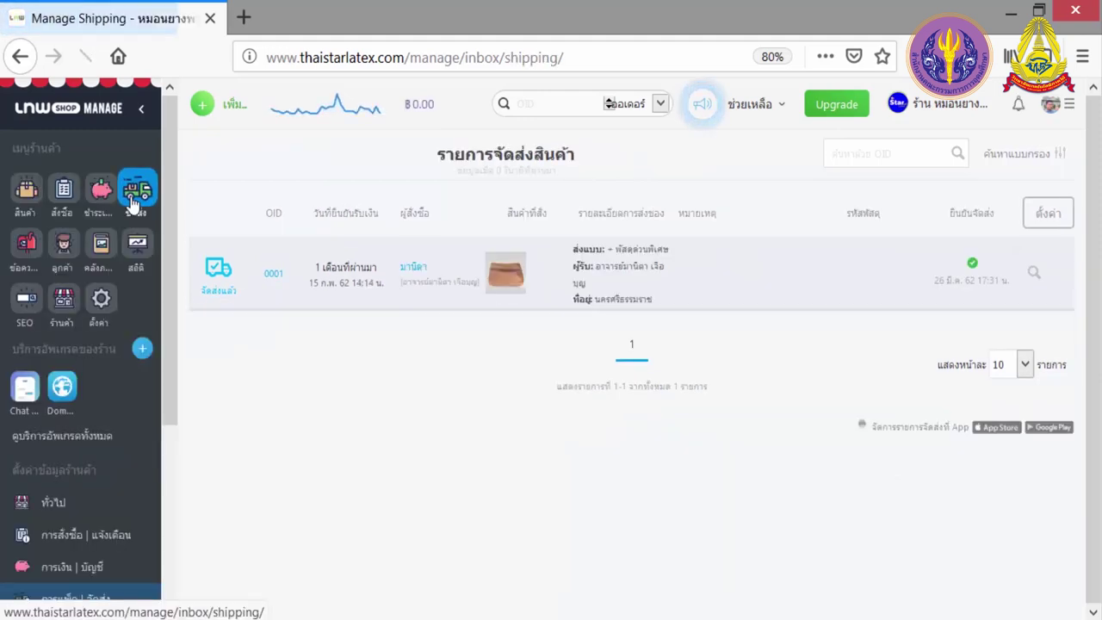
mouse_move(131, 200)
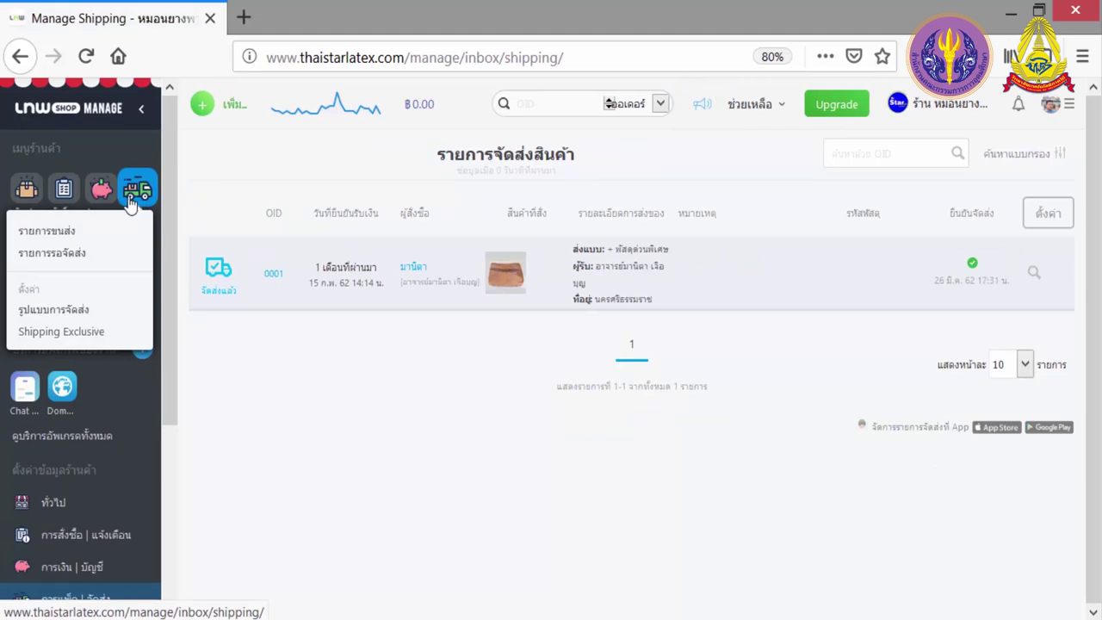
left_click(102, 200)
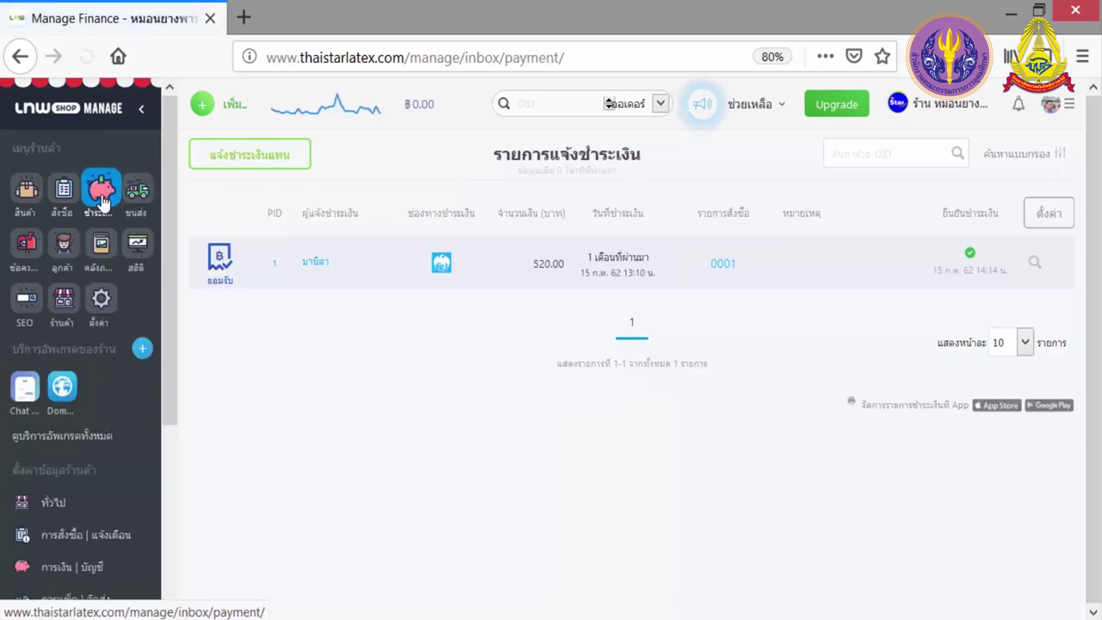
mouse_move(101, 200)
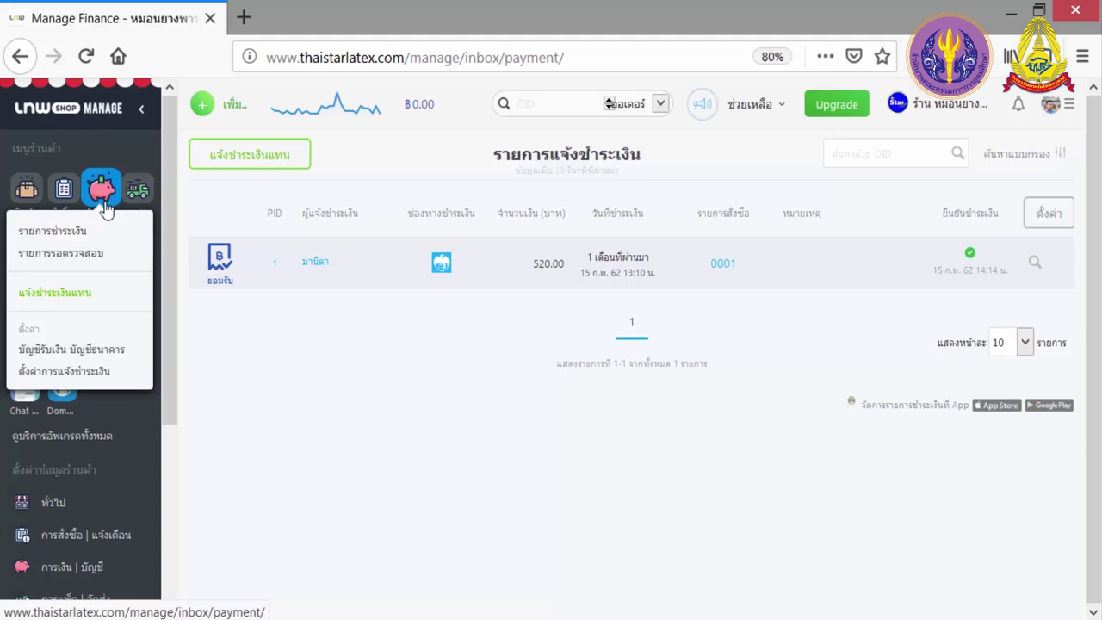
View the order list and check the shop's latest notifications.
left_click(64, 188)
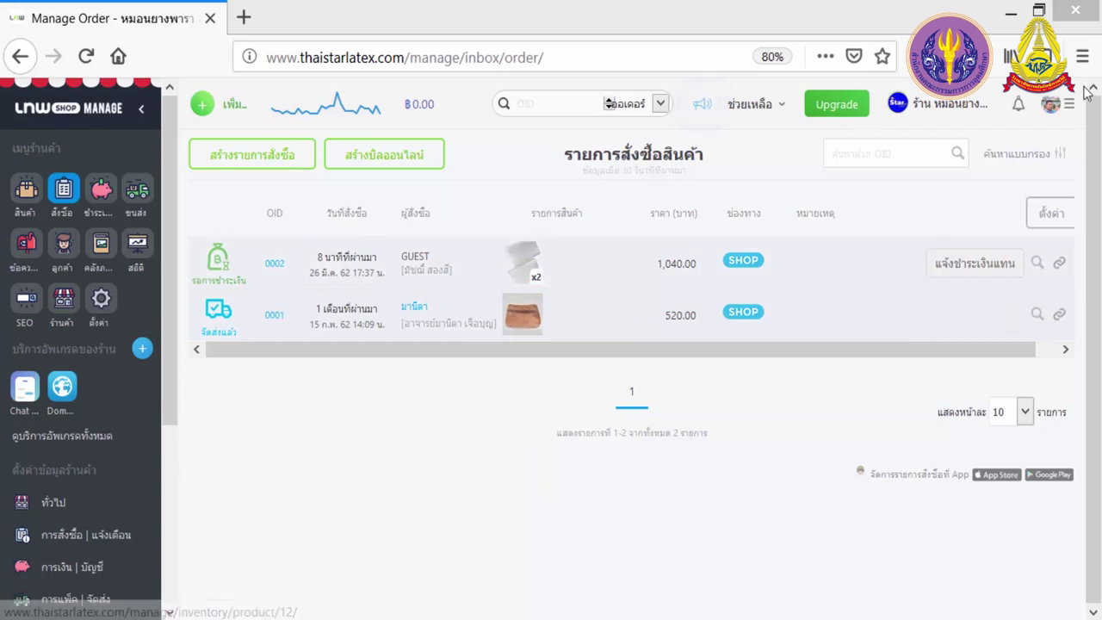
left_click(1021, 107)
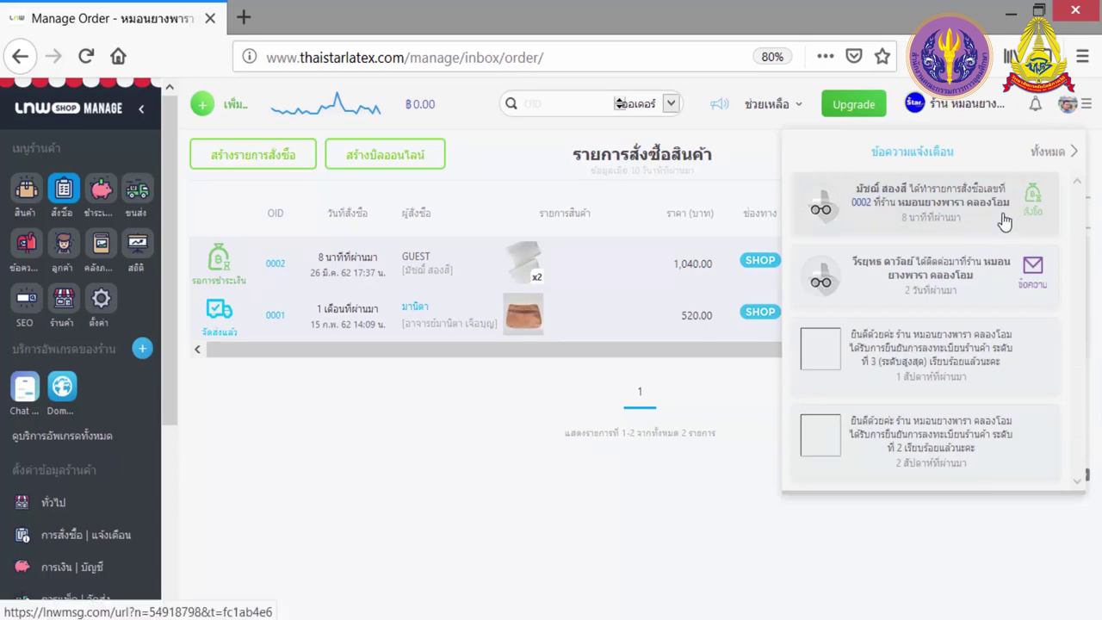
left_click(484, 414)
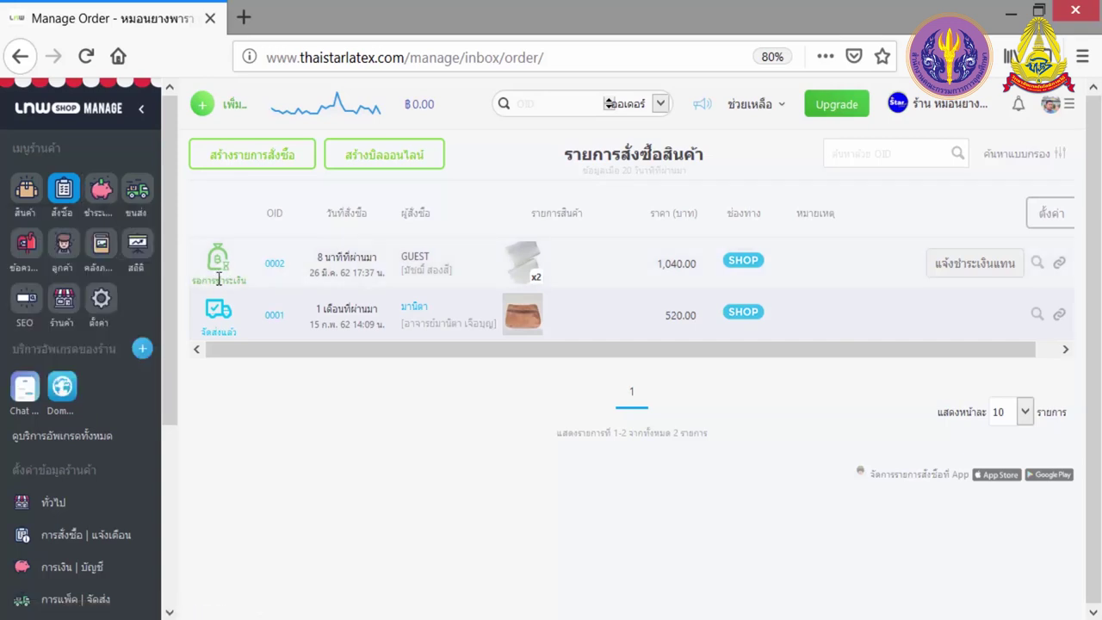
Start a payment notification on the customer's behalf, with the non-member payer and the 26 March two-item order selected.
left_click(101, 196)
mouse_move(100, 198)
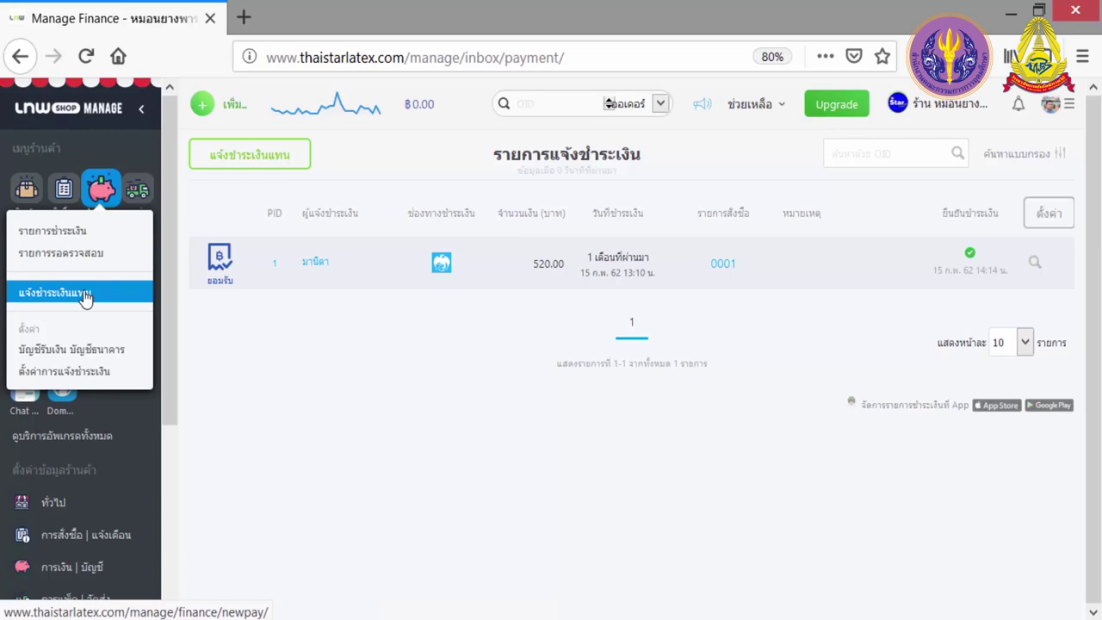
left_click(231, 157)
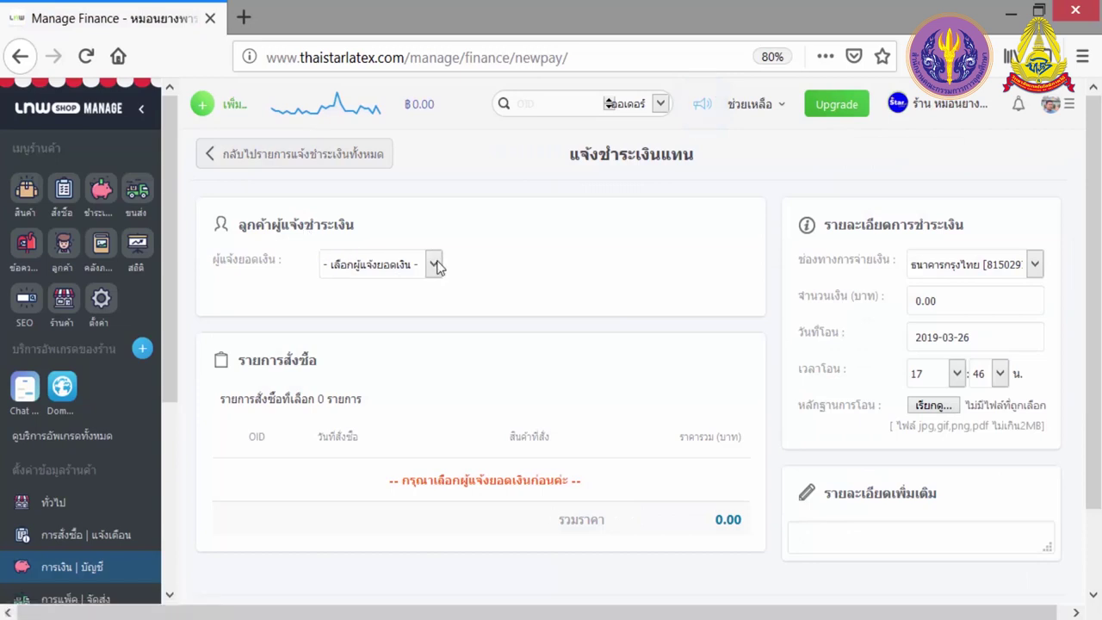
left_click(434, 264)
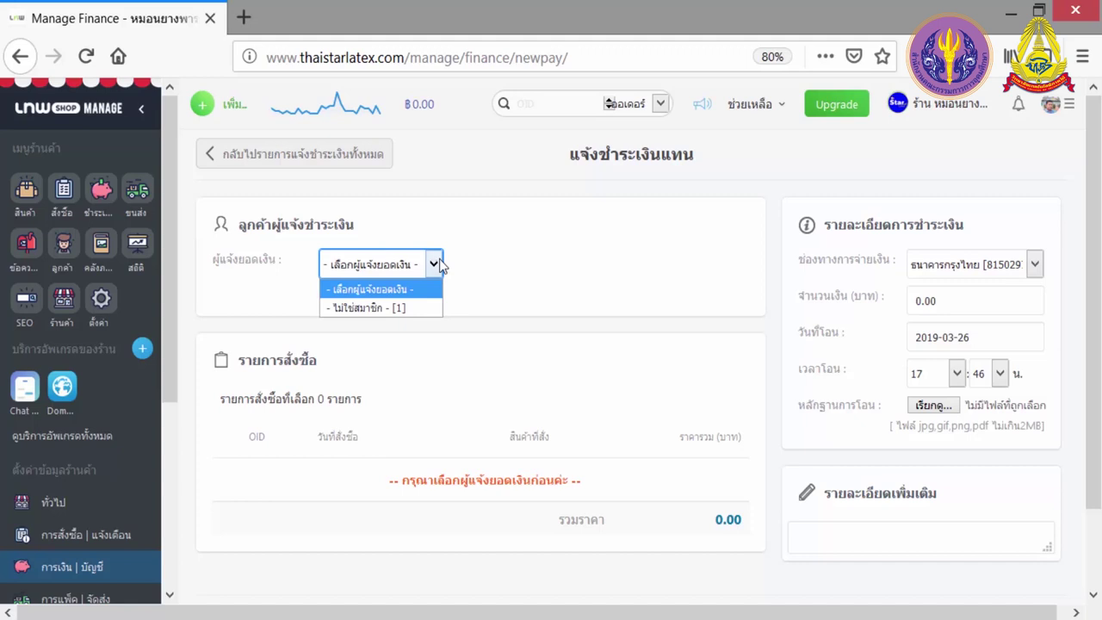
left_click(386, 305)
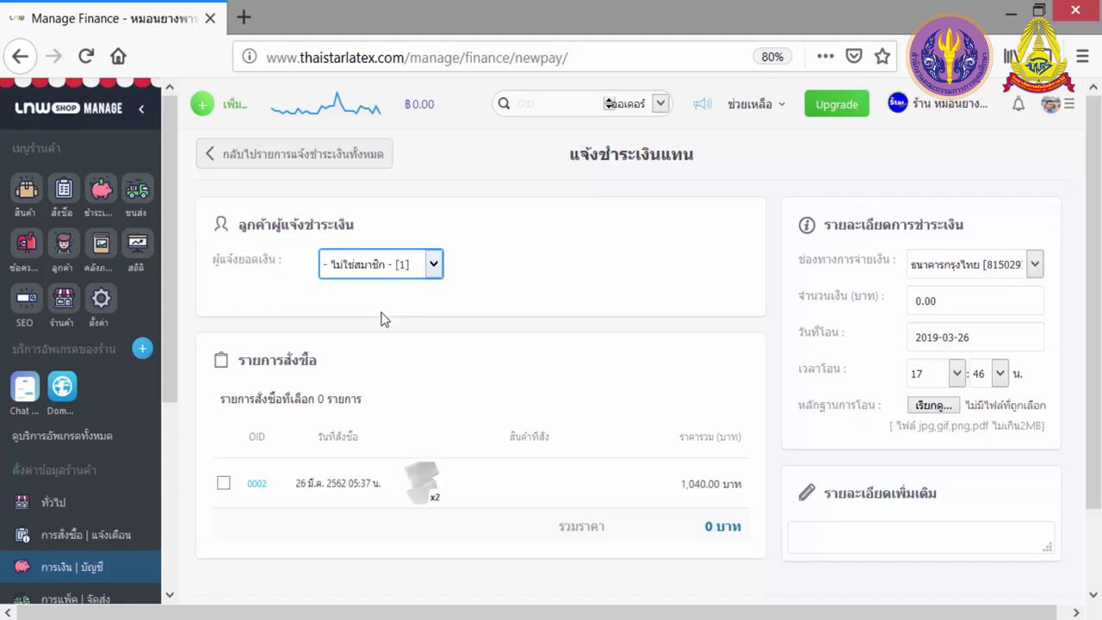
left_click(223, 486)
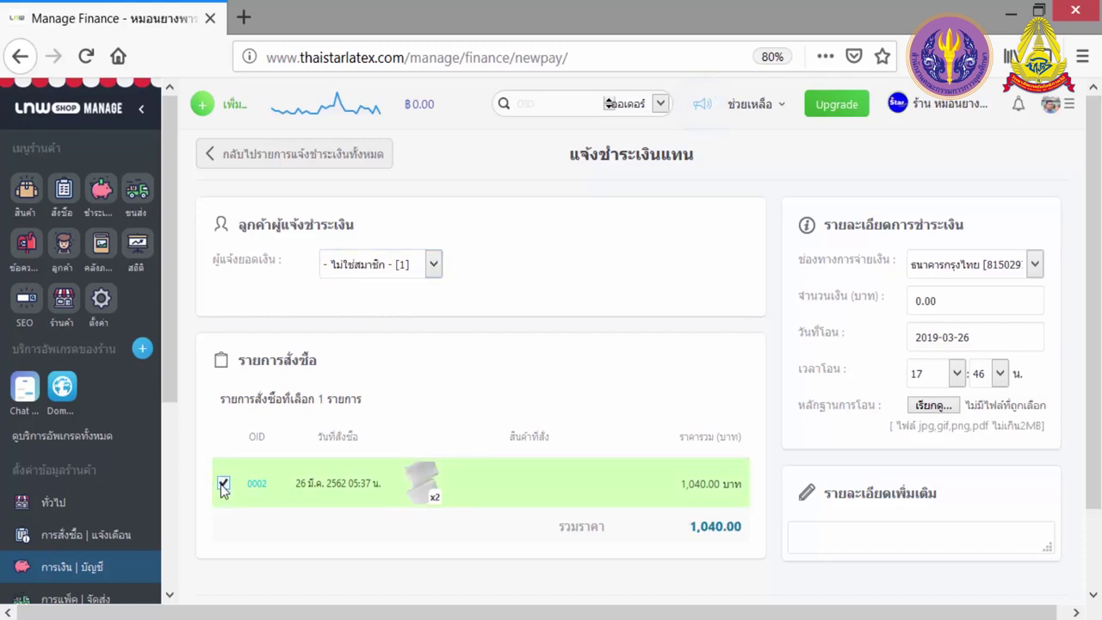
Enter 1040 baht as the amount paid in the payment details.
left_click(988, 306)
left_click(1014, 276)
key("Tab")
type("1040")
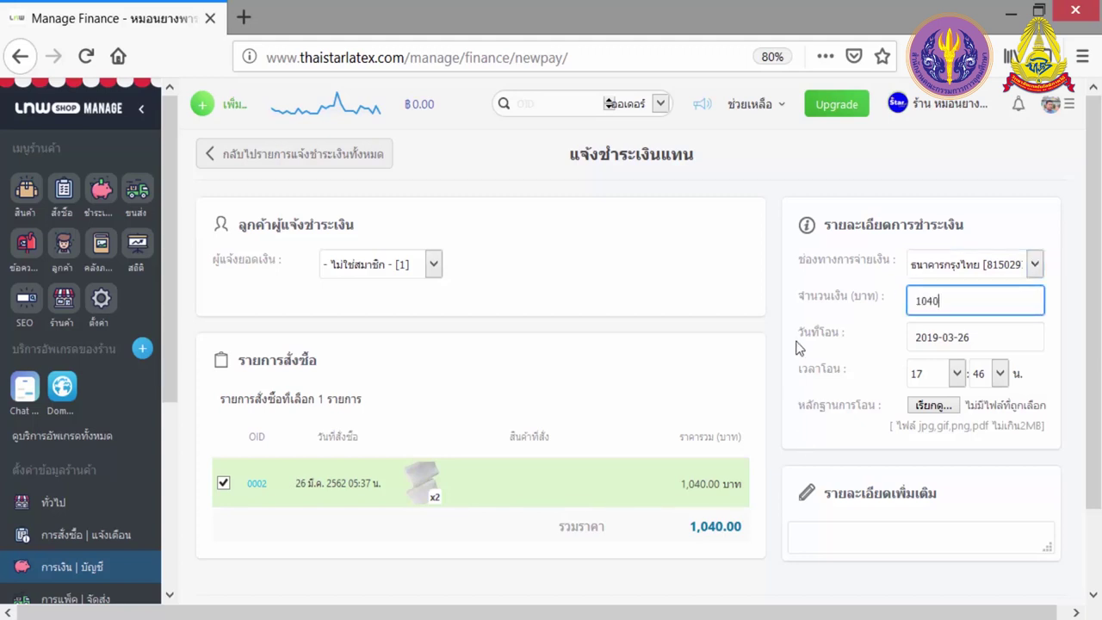
left_click(960, 379)
left_click(969, 379)
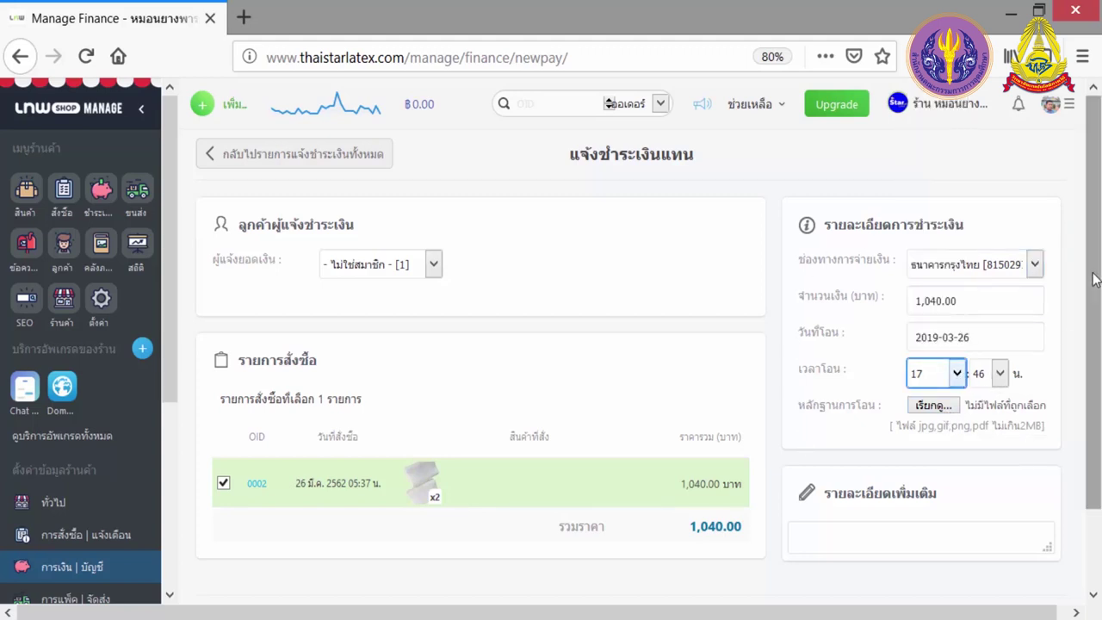
scroll(1094, 279, "down", 2)
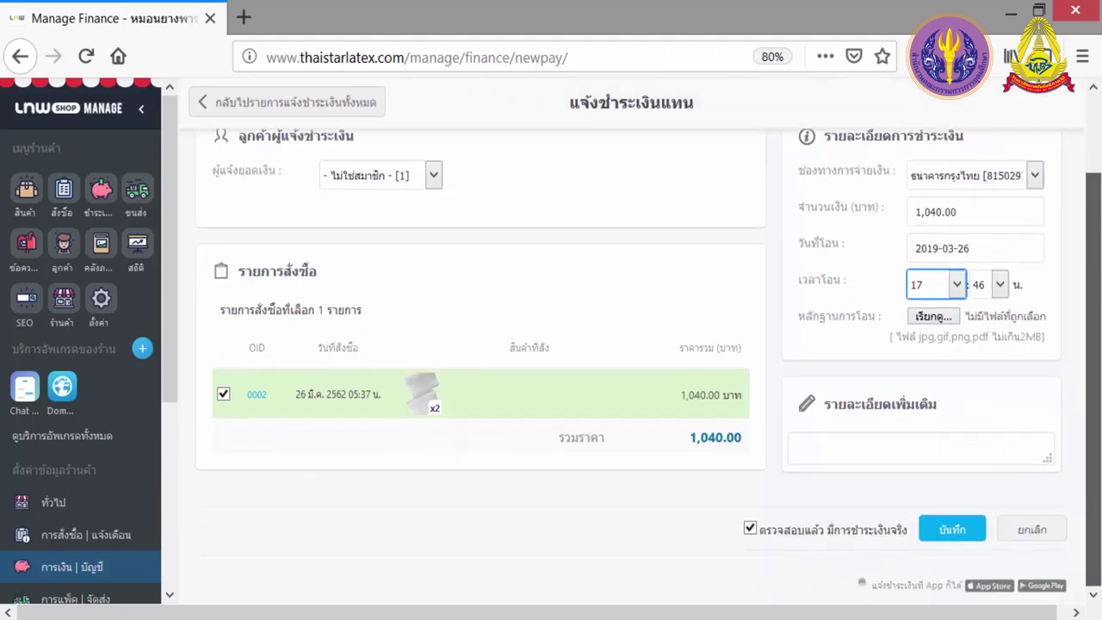
Keep the payment marked as verified and save the payment notification.
left_click(750, 532)
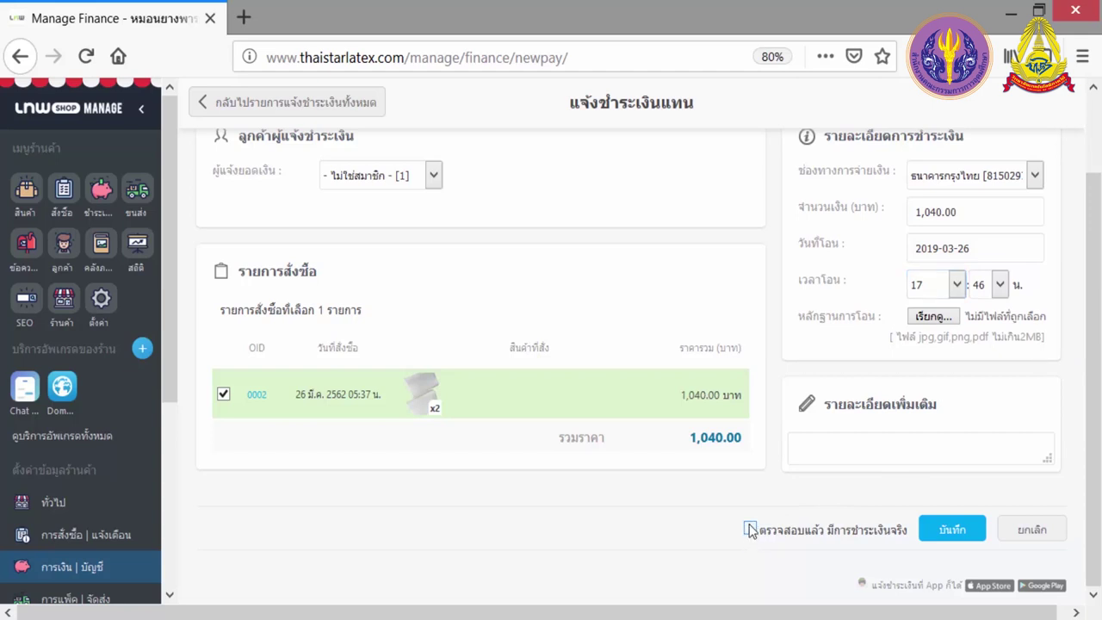
left_click(749, 529)
left_click(954, 529)
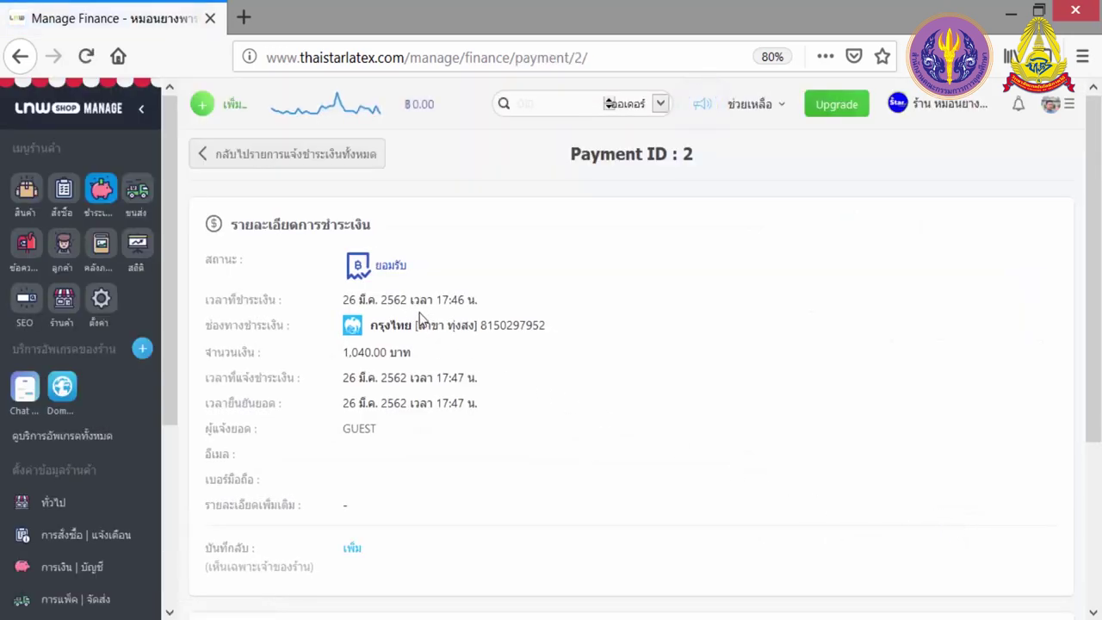
Review the saved payment's details and the order linked to it.
scroll(410, 322, "down", 2)
scroll(411, 324, "down", 3)
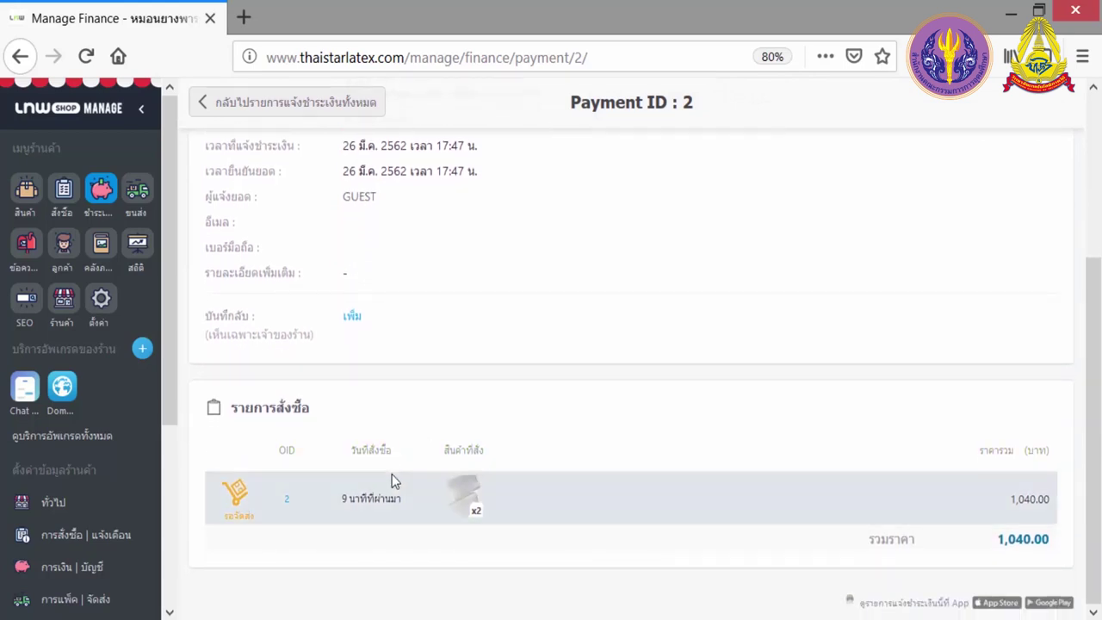
left_click(435, 497)
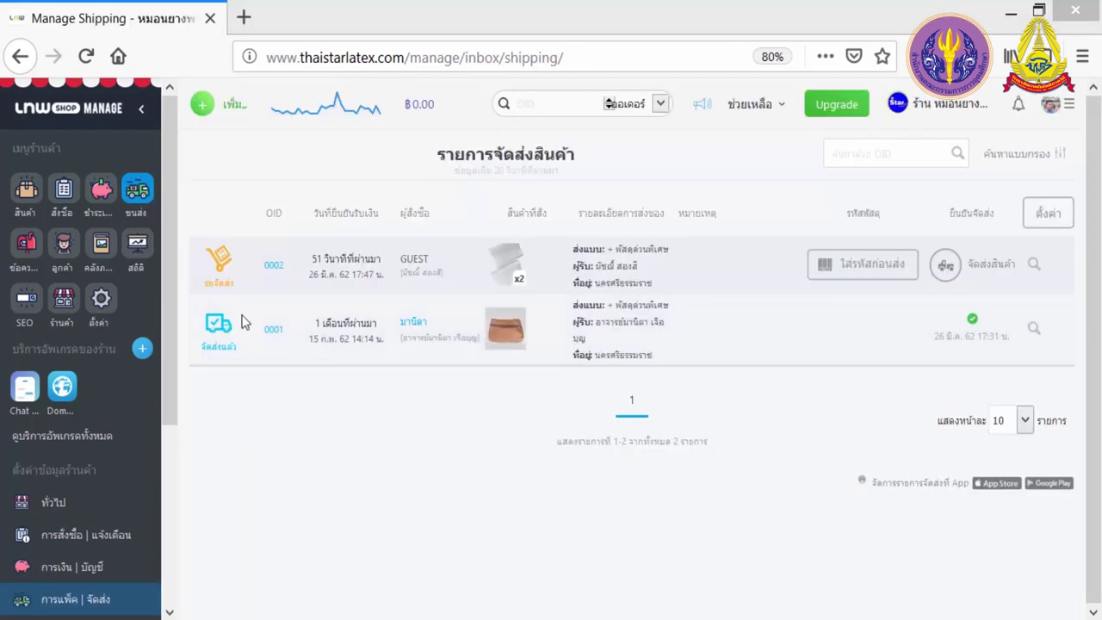
Restrict the shipping list to orders awaiting shipment (รายการรอจัดส่ง).
left_click(129, 194)
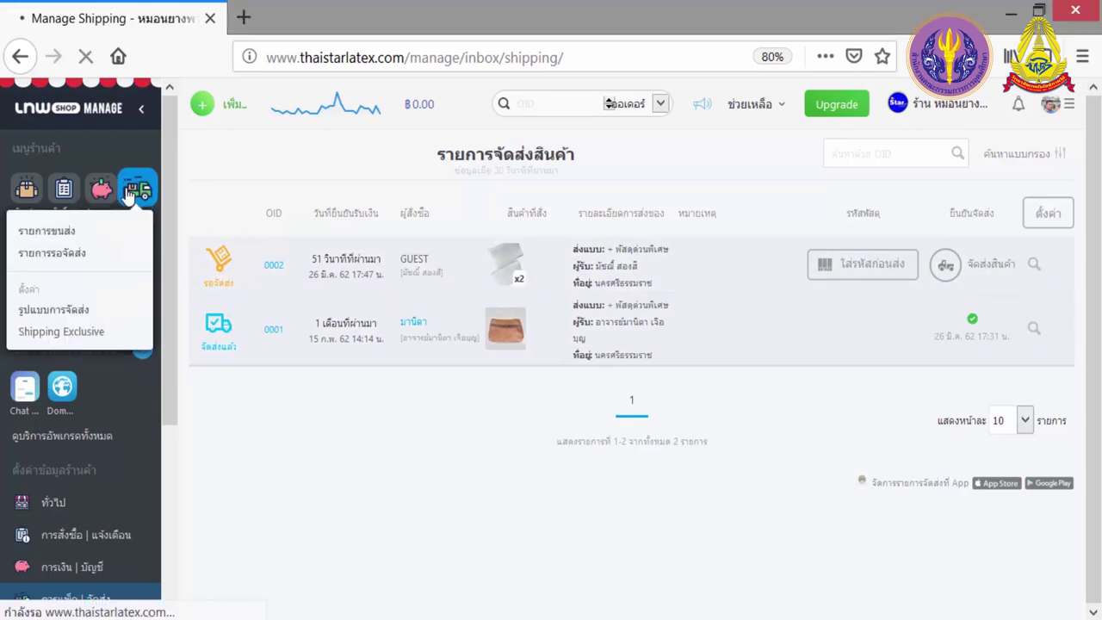
mouse_move(136, 188)
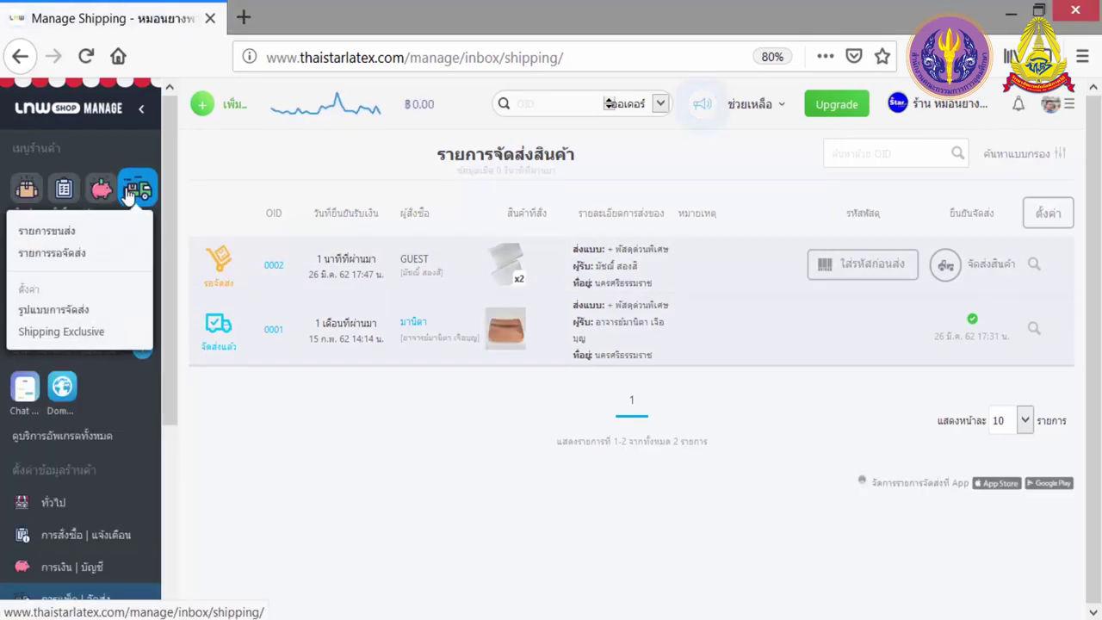
left_click(69, 257)
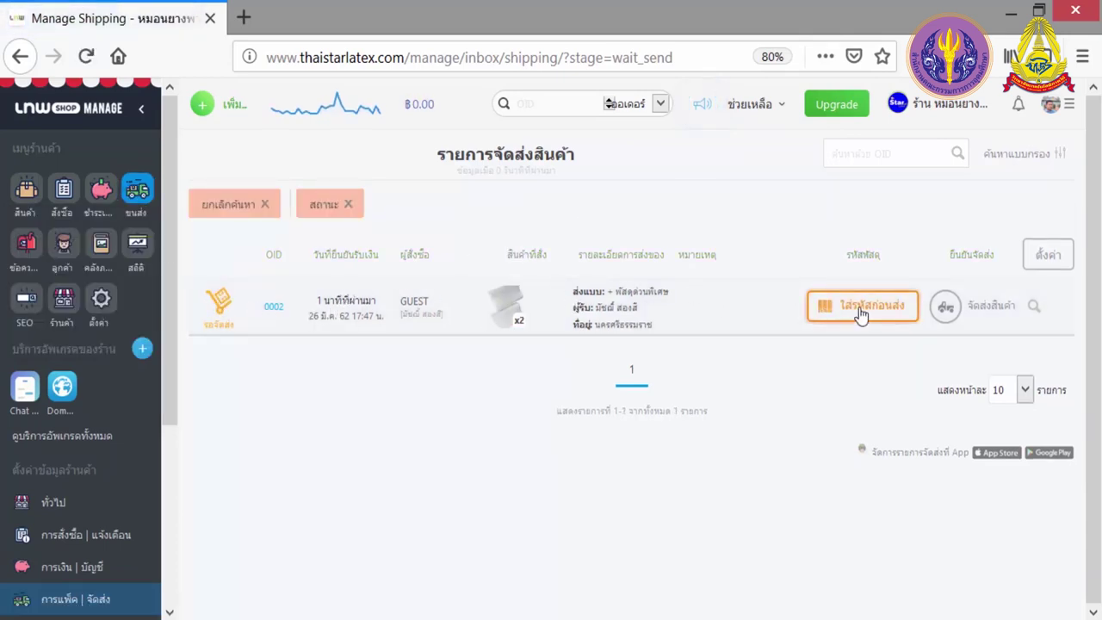
Confirm shipment of the waiting guest order with Kerry Express as the carrier and save it.
left_click(977, 315)
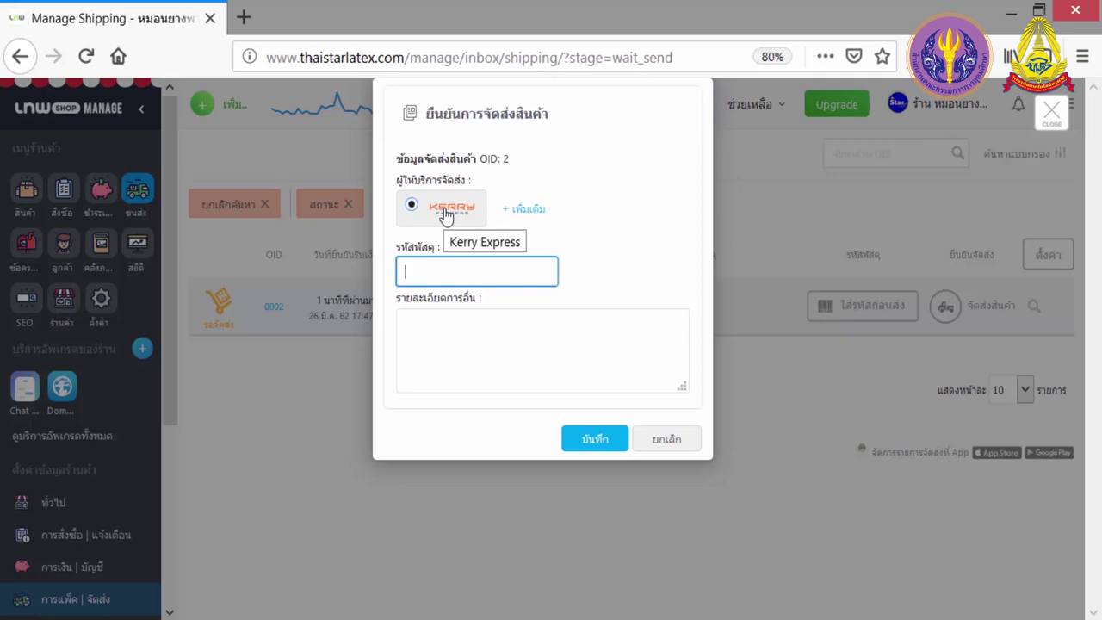
left_click(524, 213)
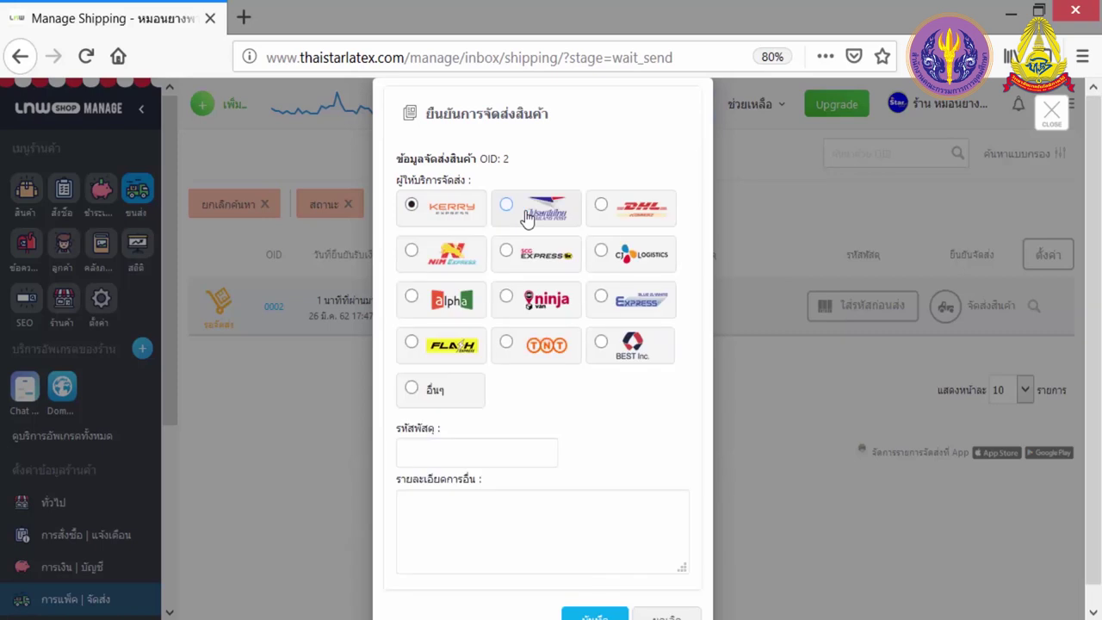
left_click(439, 214)
left_click(543, 517)
left_click(591, 440)
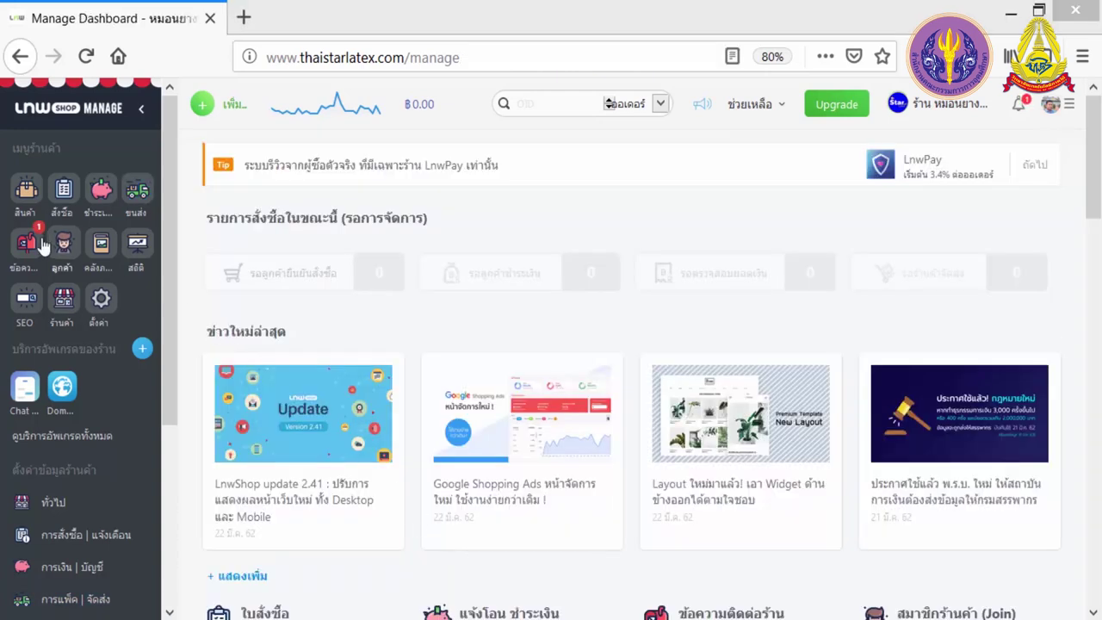
View the list of contact messages sent to the shop.
mouse_move(24, 211)
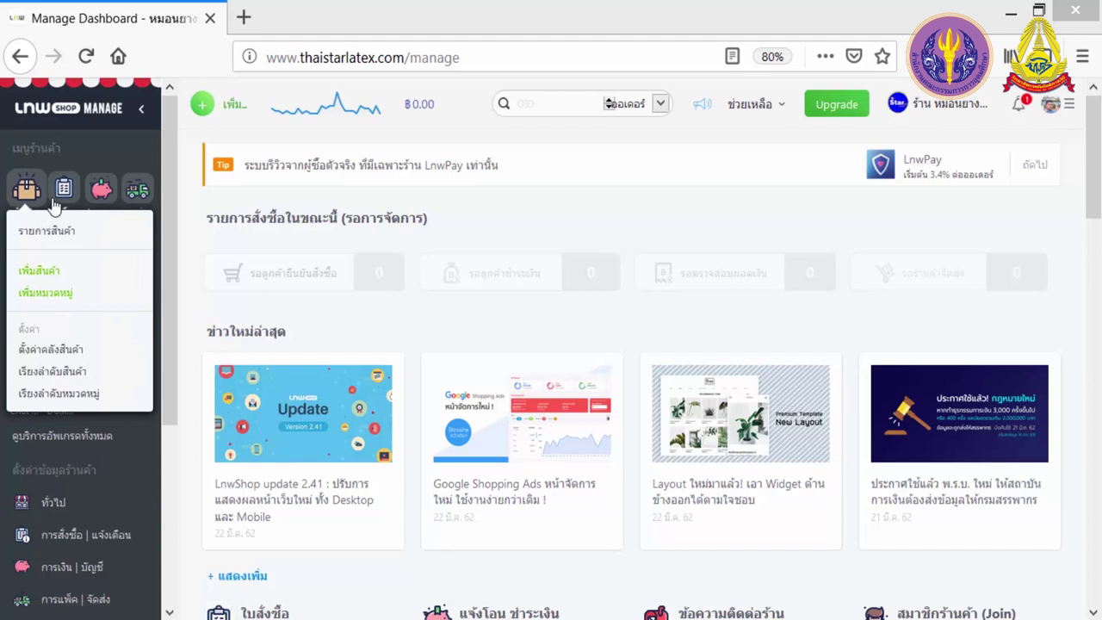
mouse_move(63, 206)
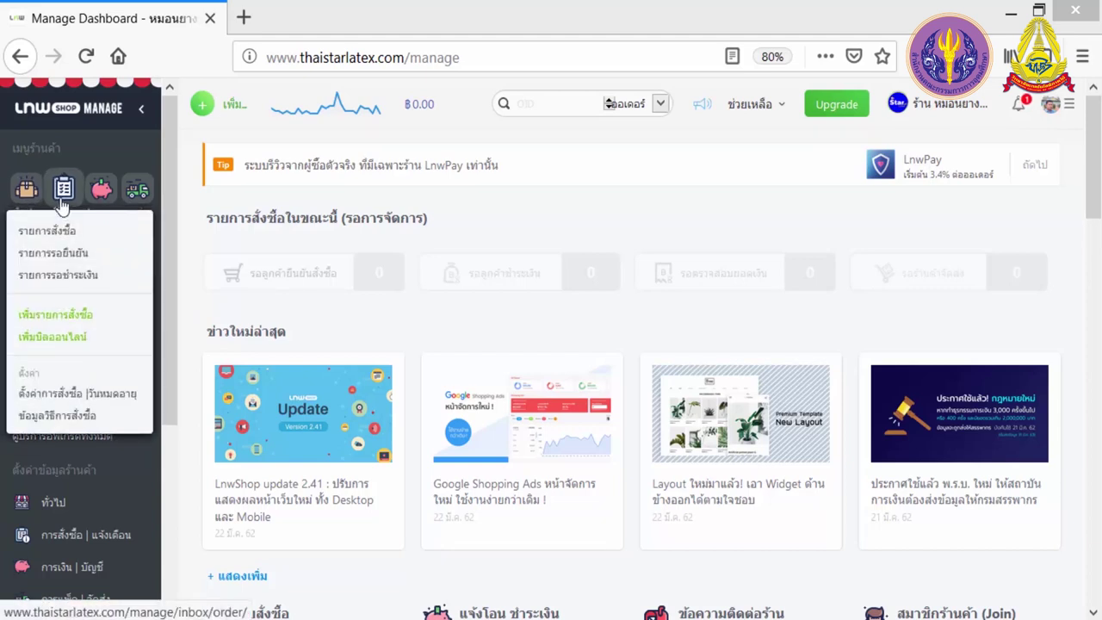
mouse_move(129, 204)
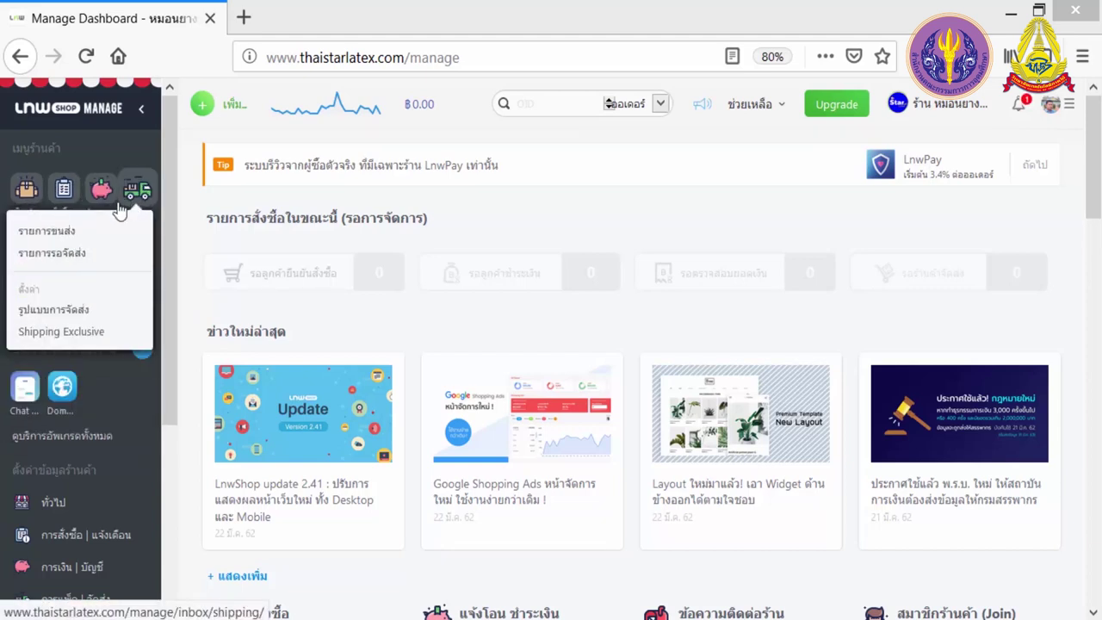
mouse_move(25, 243)
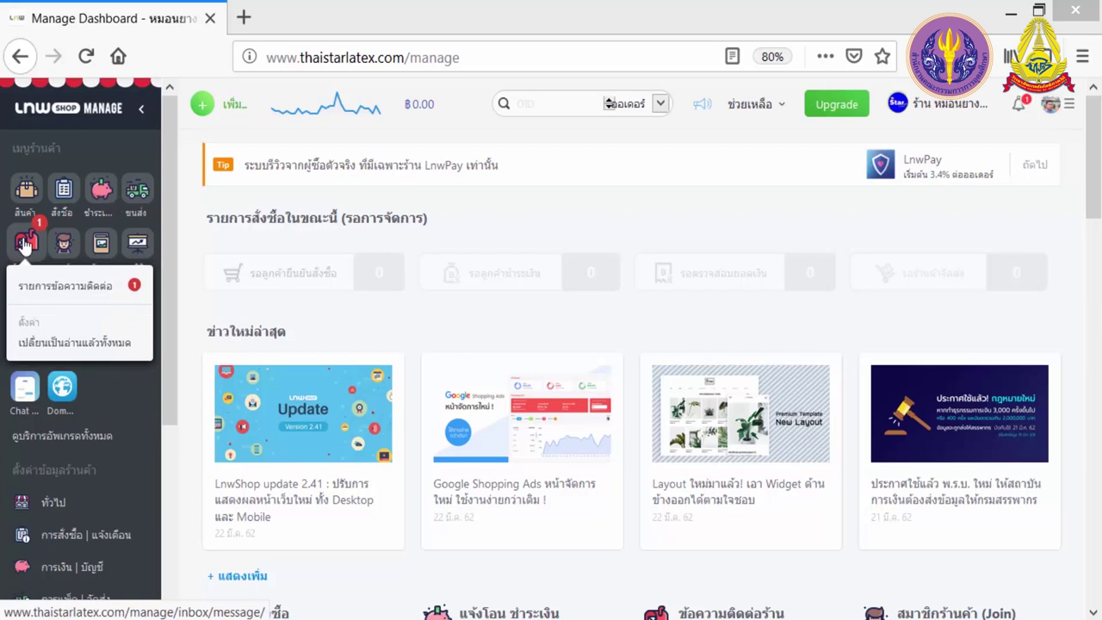
left_click(24, 243)
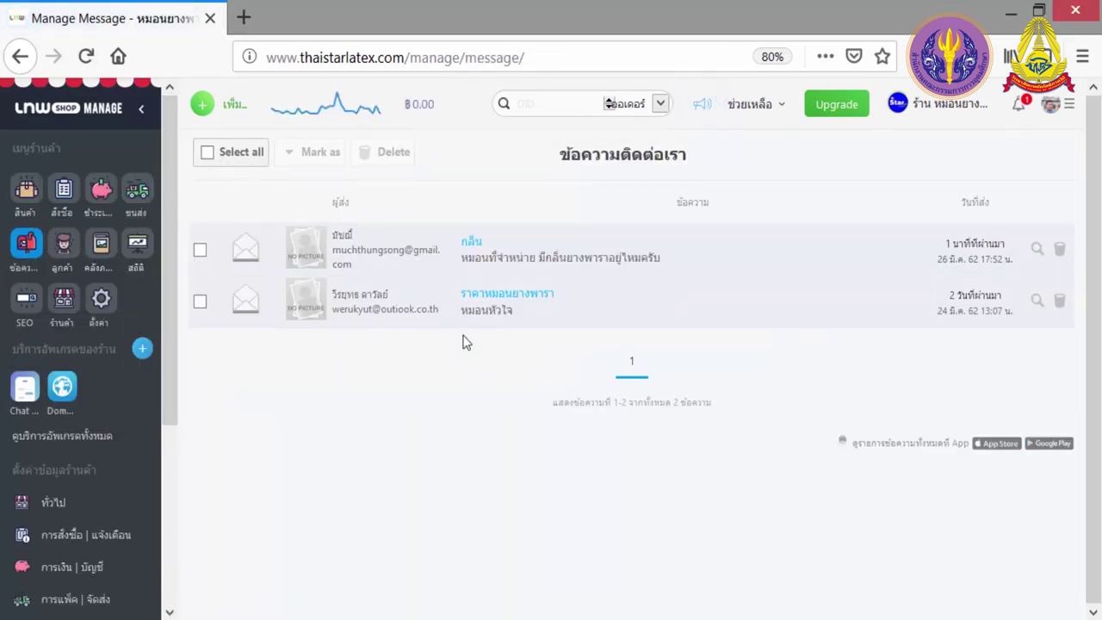
Look at the customer list and the member level management page, and go back to the customer list.
mouse_move(65, 251)
left_click(66, 252)
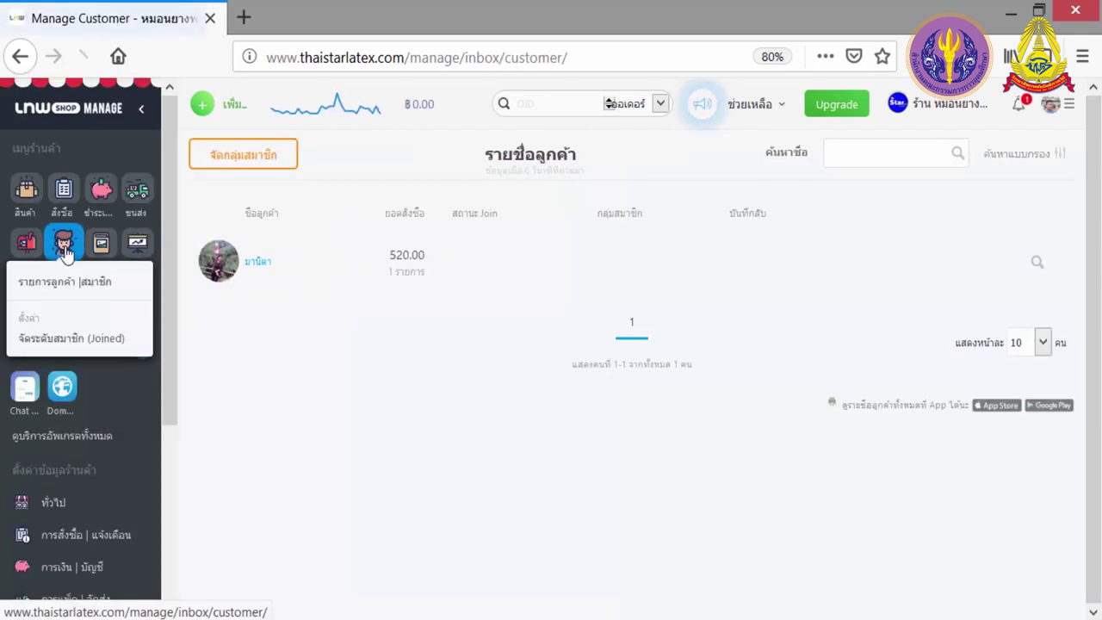
left_click(264, 161)
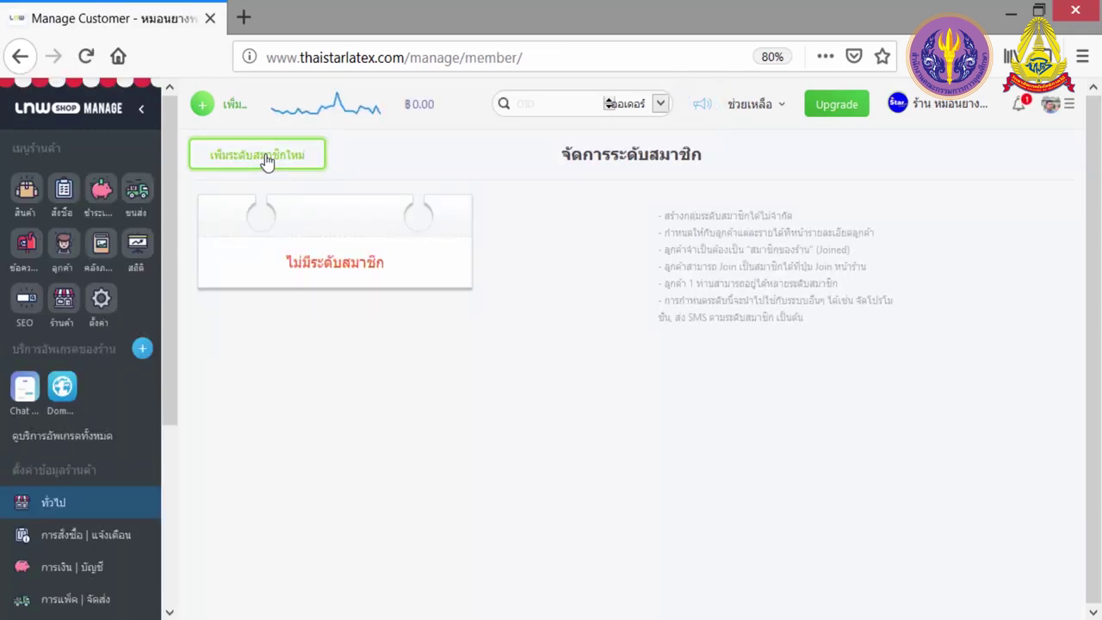
left_click(17, 57)
Browse the image library, including the แจ้งชำระเงิน and ตุ๊กตา ฟองยาง folders.
mouse_move(100, 247)
left_click(101, 243)
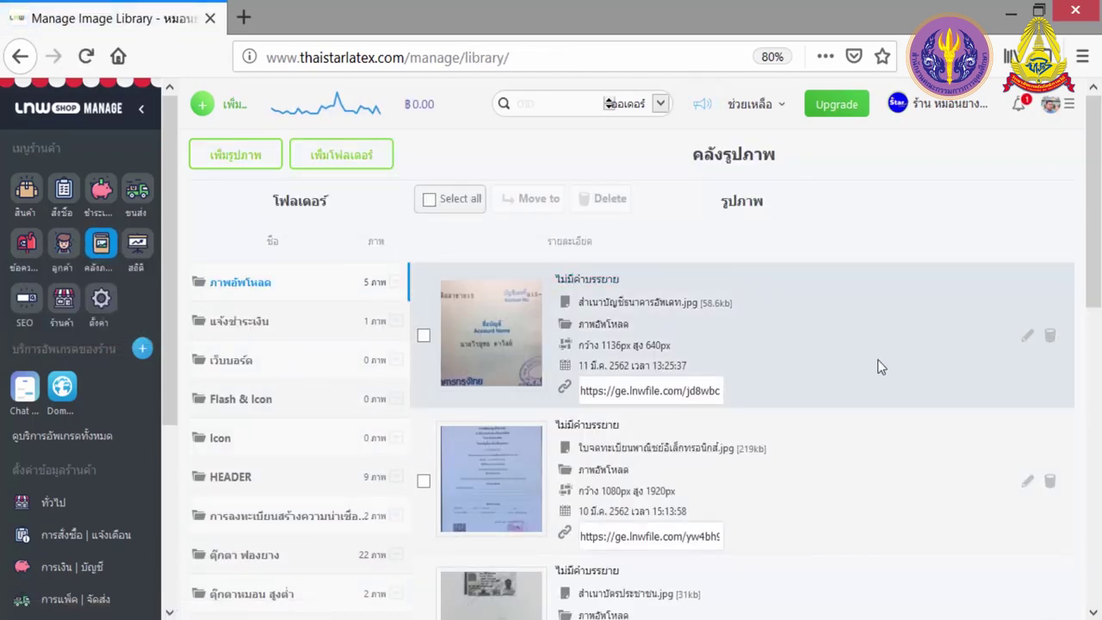
scroll(879, 366, "down", 10)
scroll(190, 404, "up", 10)
left_click(239, 327)
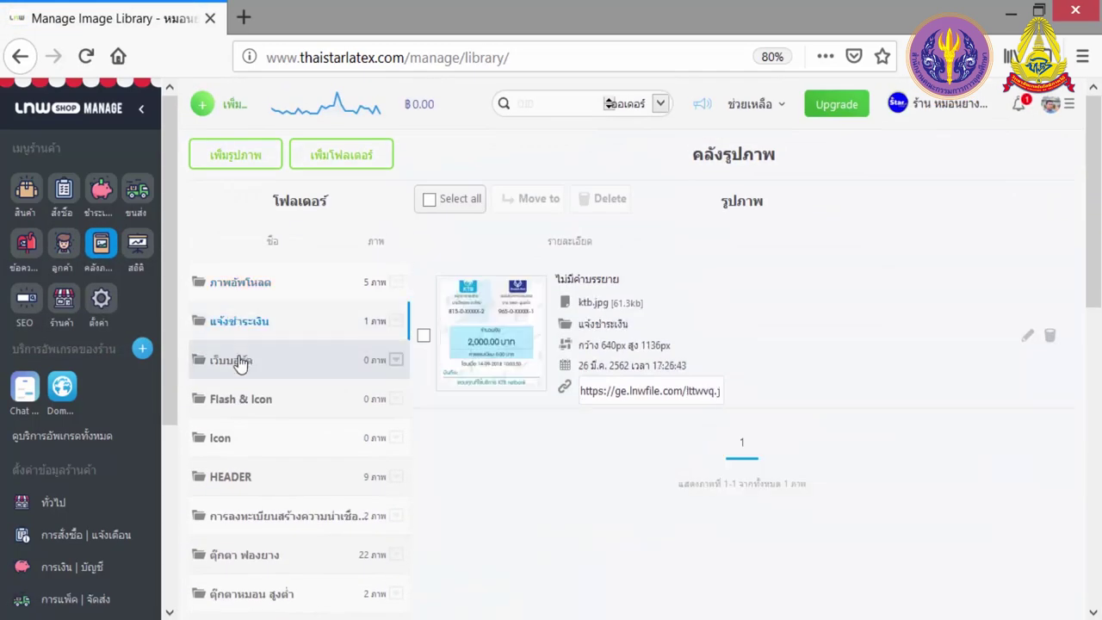
left_click(232, 554)
scroll(189, 364, "up", 1)
View the shop statistics and bring up the unique visitors report (ผู้เข้าชมไม่ซ้ำ).
left_click(137, 245)
mouse_move(141, 250)
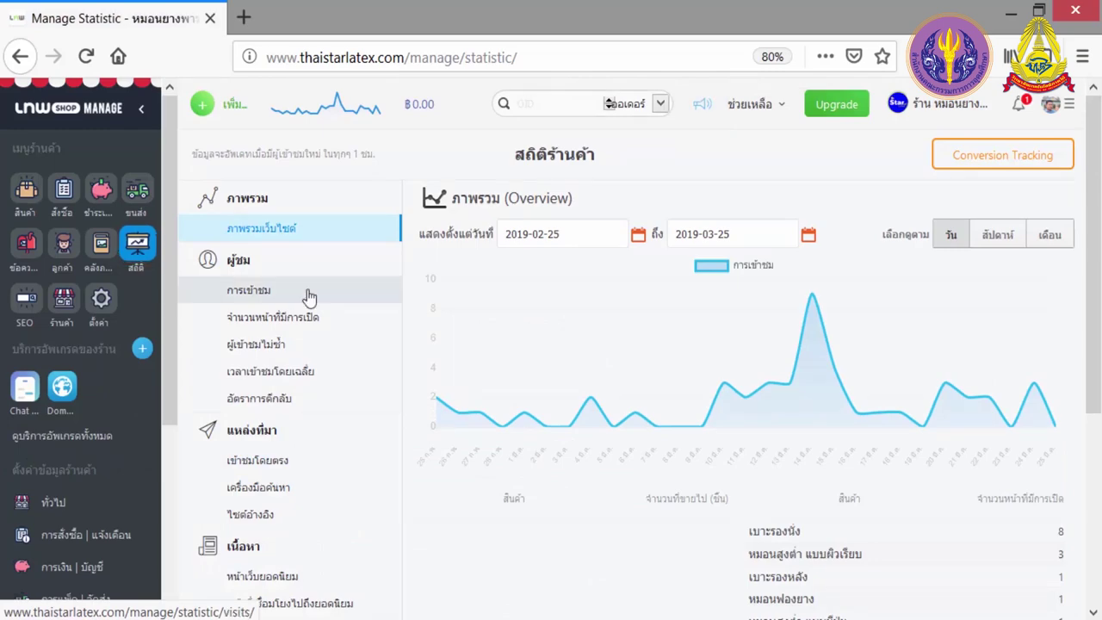
left_click(255, 343)
mouse_move(22, 302)
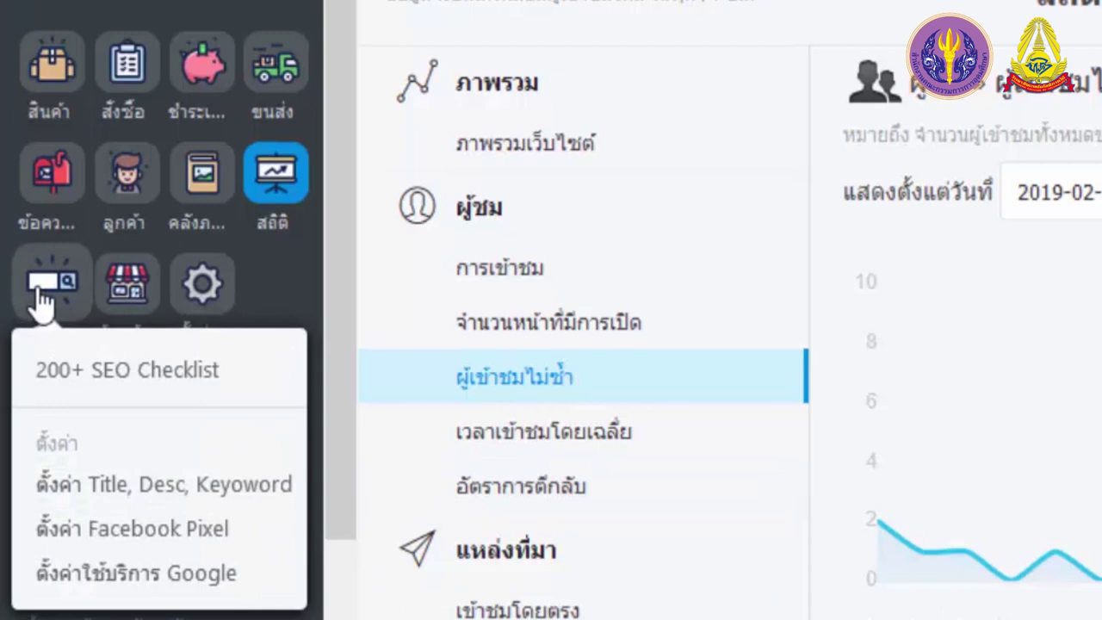
mouse_move(121, 293)
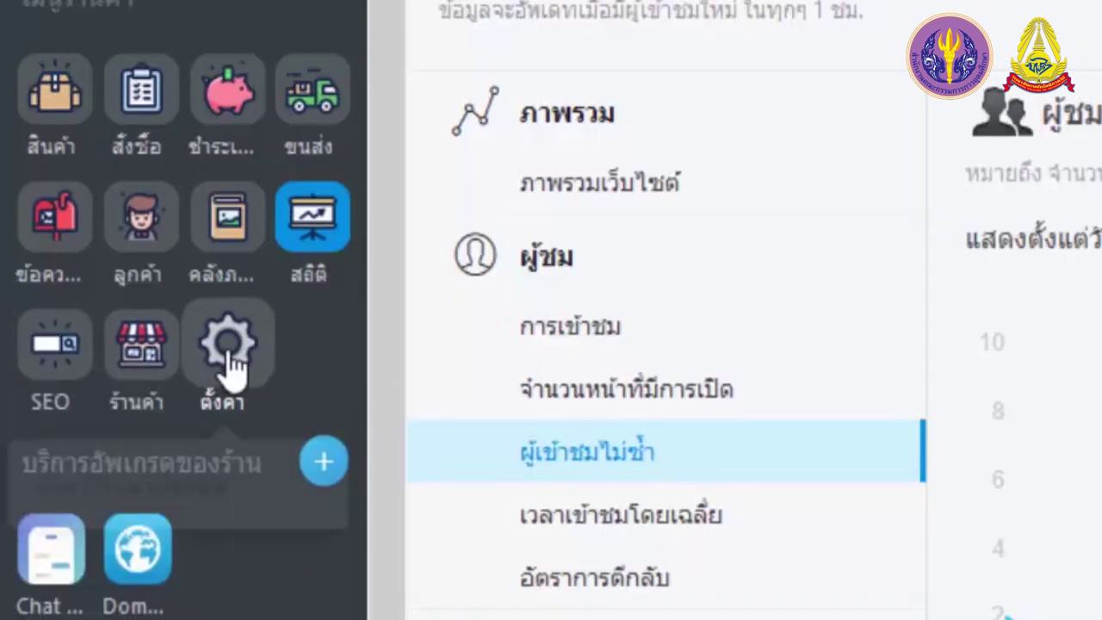
mouse_move(231, 367)
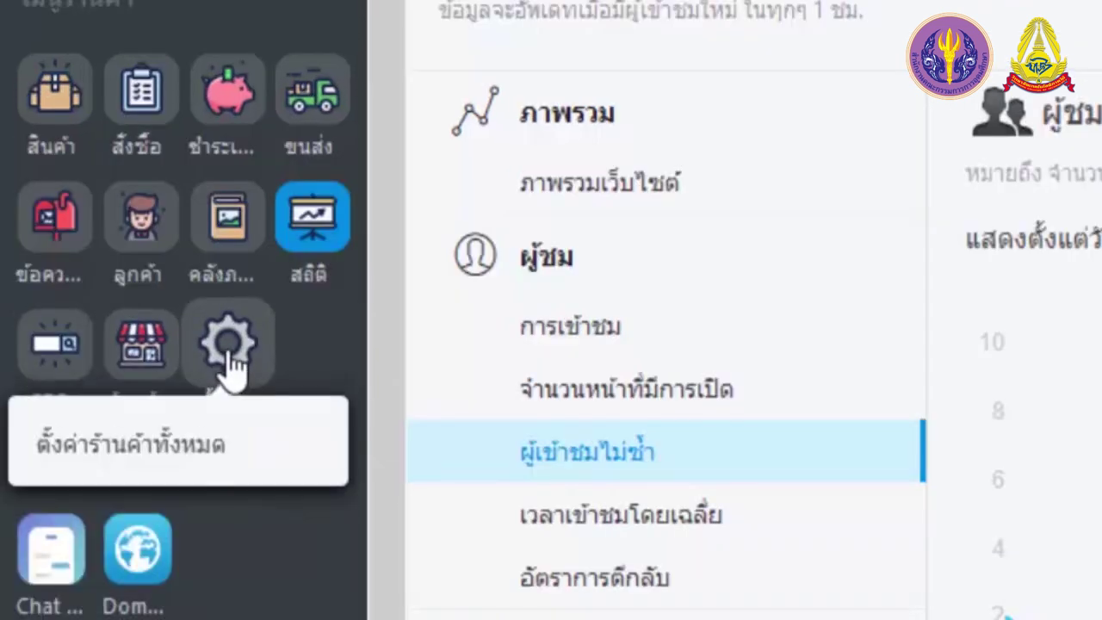